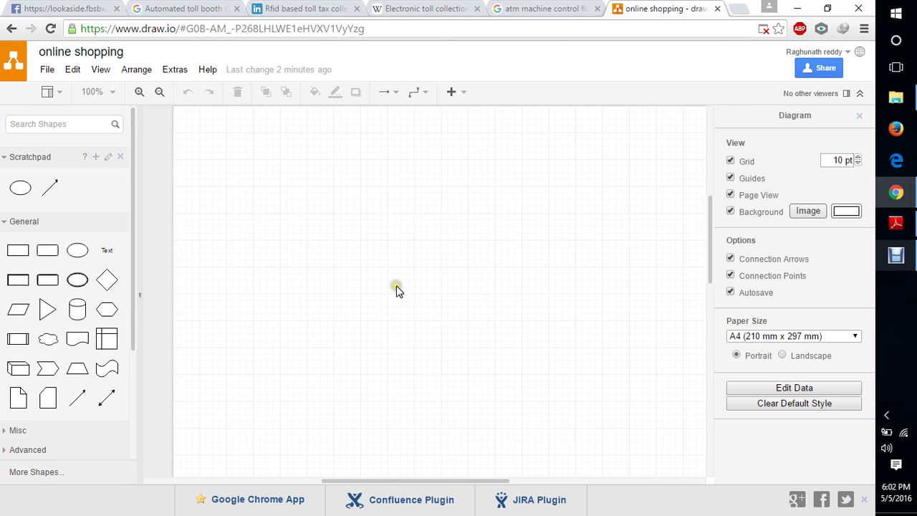
# Add an ellipse near the top centre labelled 'enter ing into online shopping site'
pyautogui.moveTo(42, 187)
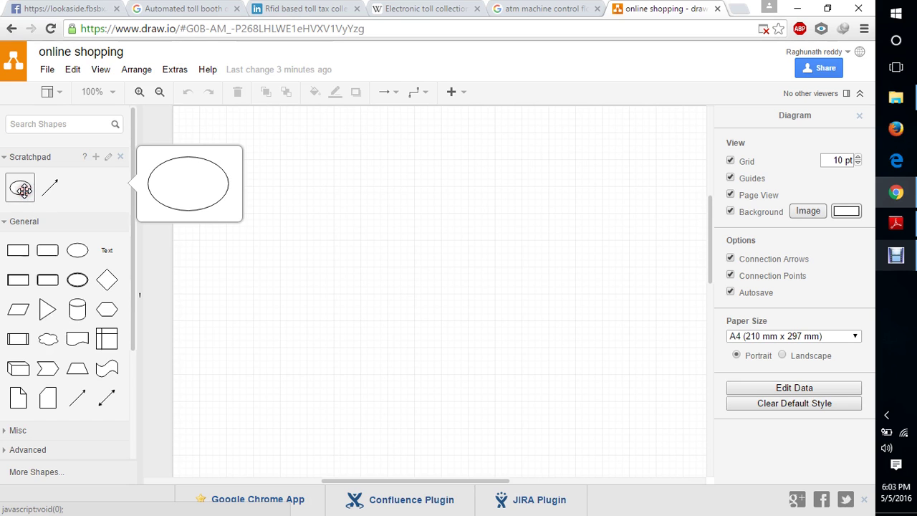
pyautogui.click(21, 189)
pyautogui.moveTo(21, 188); pyautogui.dragTo(360, 133)
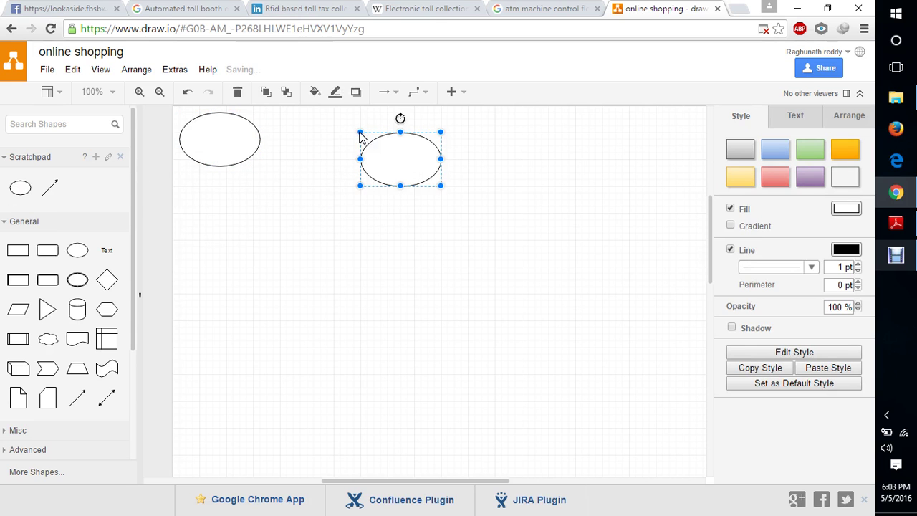
pyautogui.doubleClick(395, 159)
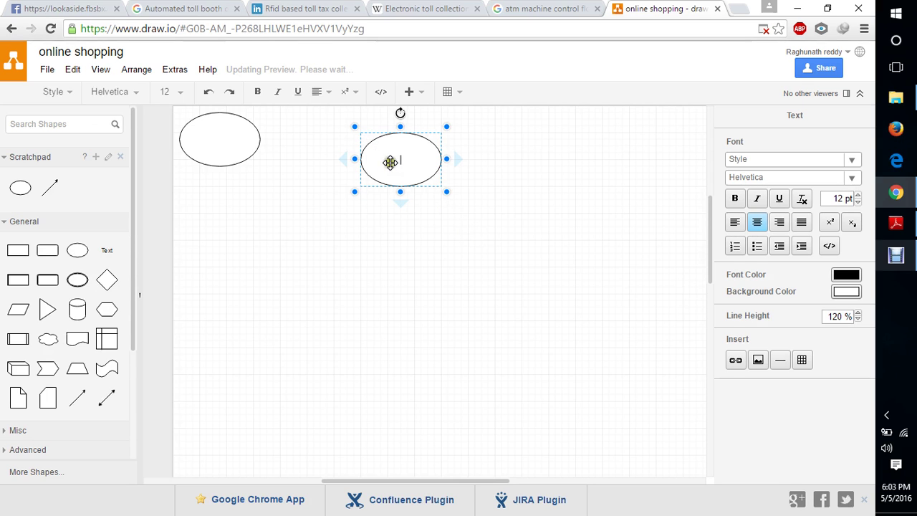
pyautogui.write('enter')
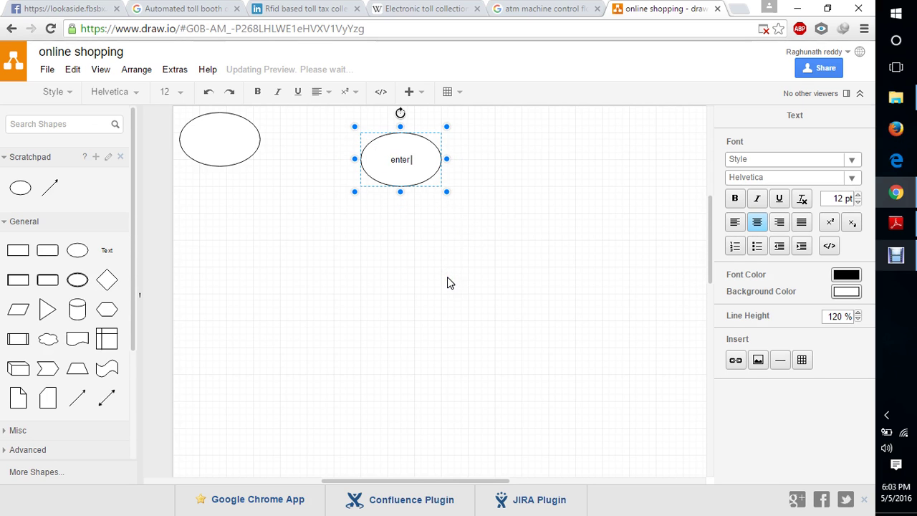
pyautogui.write(' ing into online')
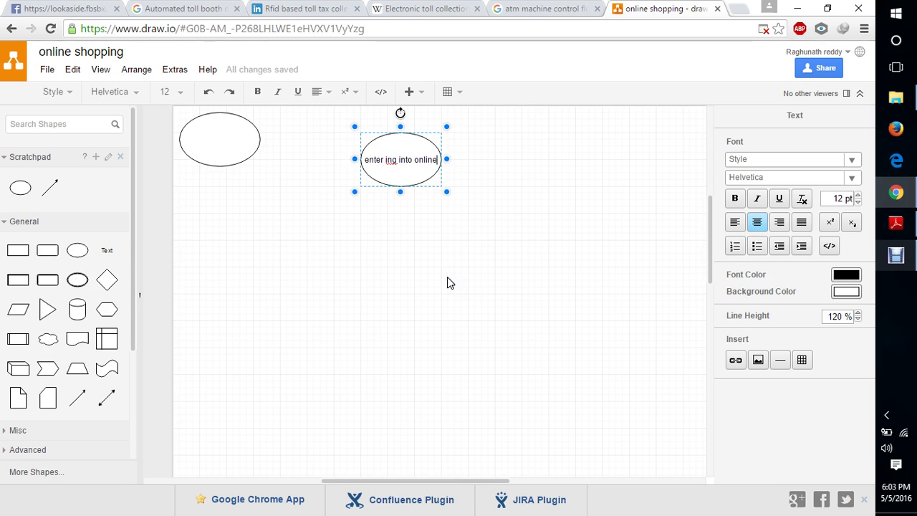
pyautogui.write(' sho')
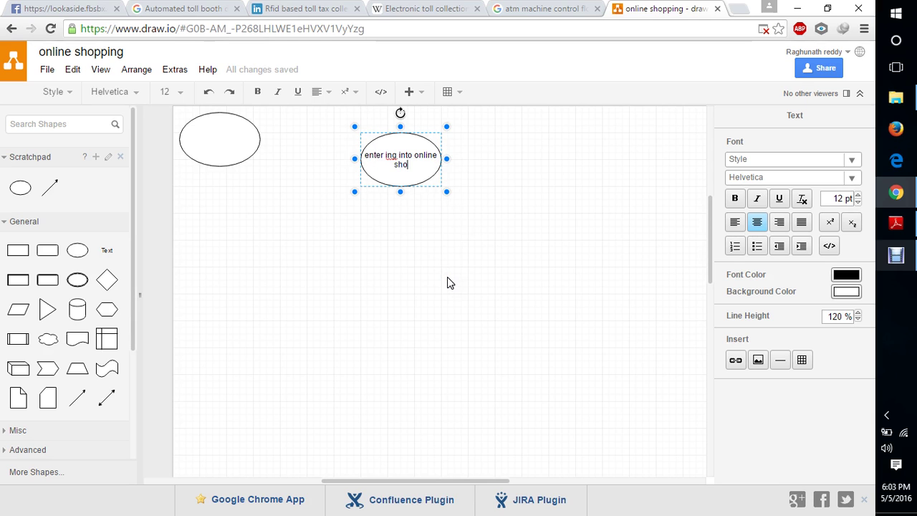
pyautogui.write('pping site')
# Move the spare ellipse below the first one and label it 'login into the site'
pyautogui.click(385, 239)
pyautogui.moveTo(252, 138); pyautogui.dragTo(416, 241)
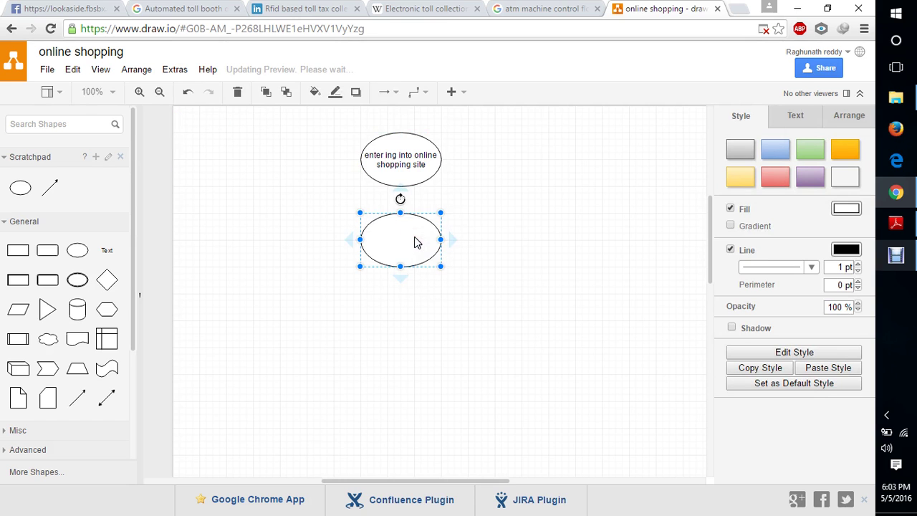
pyautogui.doubleClick(400, 241)
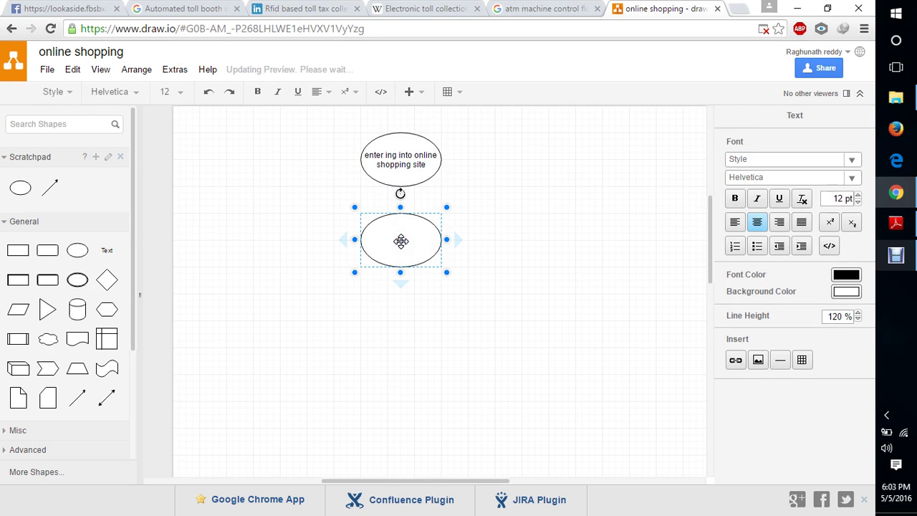
pyautogui.write('login into the si')
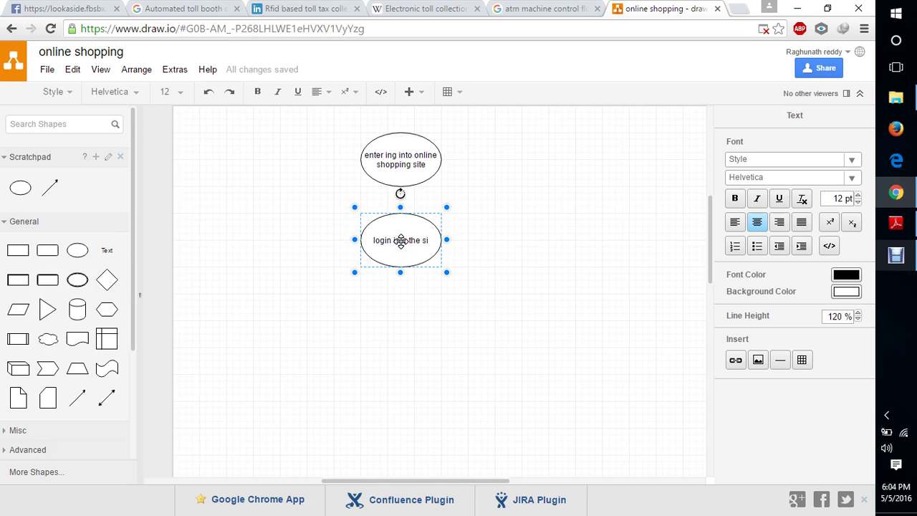
pyautogui.write('te')
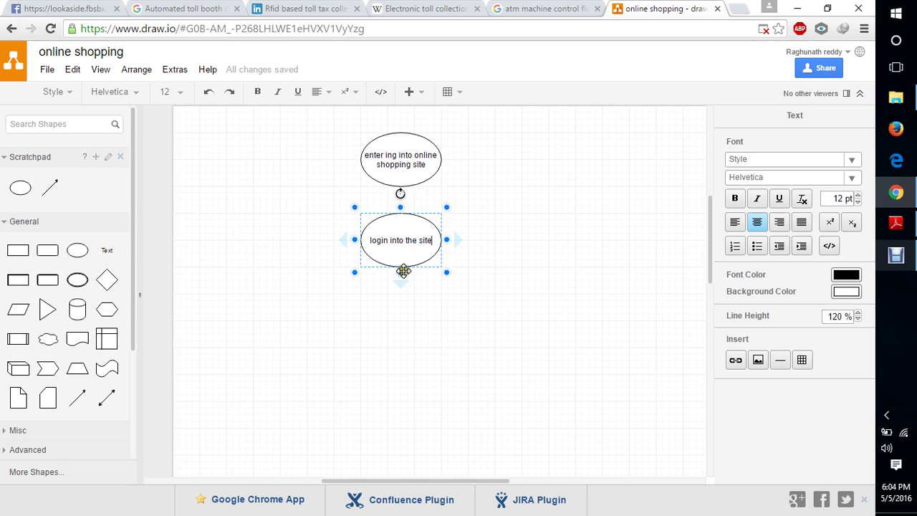
pyautogui.click(404, 308)
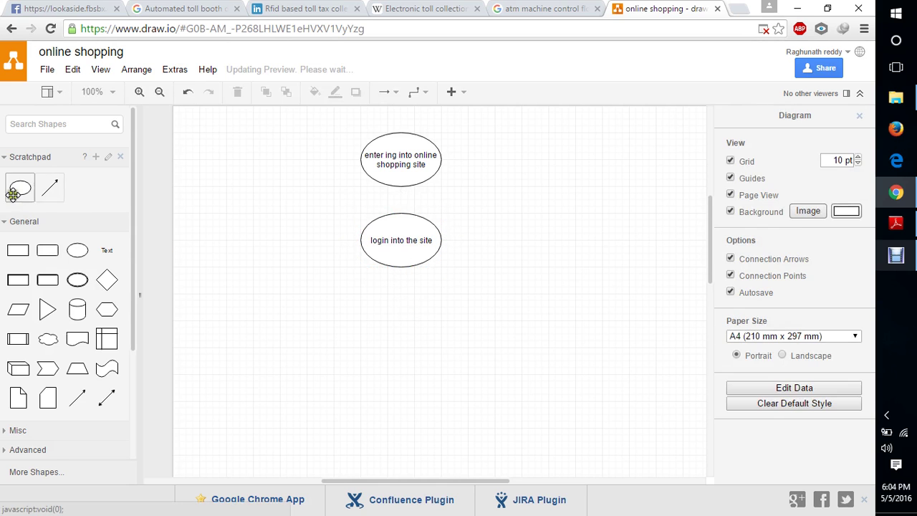
# Place a third ellipse under the login ellipse, labelled 'search the items need'
pyautogui.moveTo(11, 193); pyautogui.dragTo(392, 330)
pyautogui.doubleClick(401, 326)
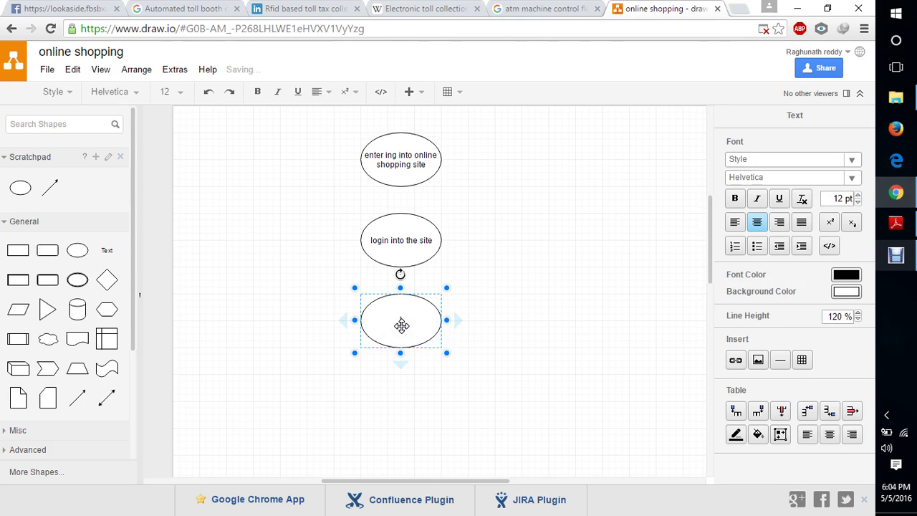
pyautogui.write('search th')
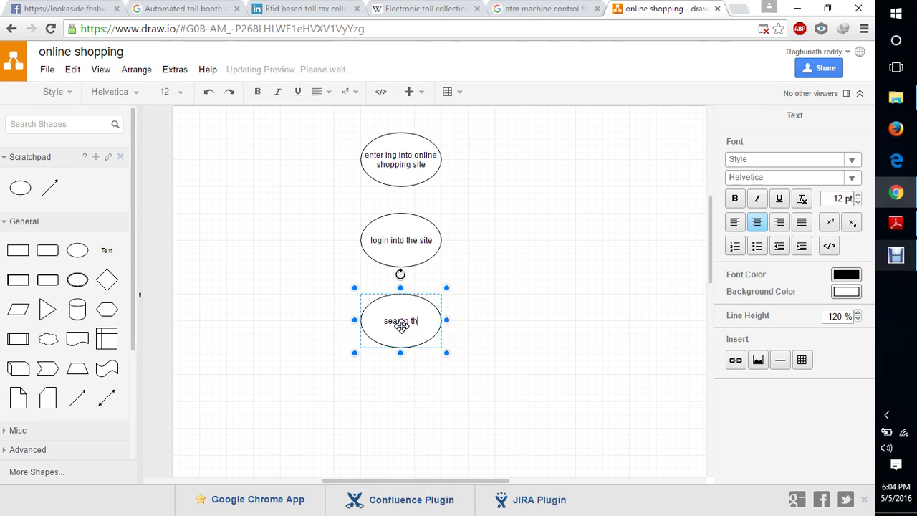
pyautogui.write('e items need')
pyautogui.click(414, 387)
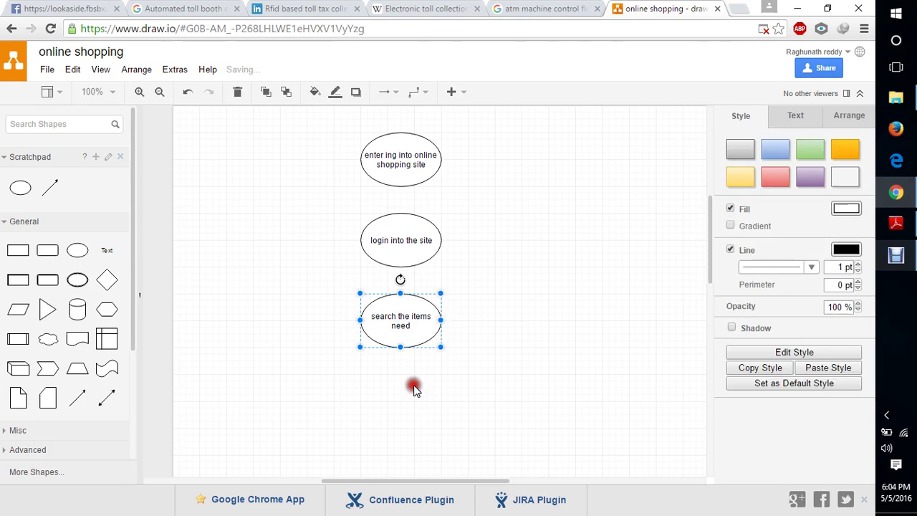
# Add a fourth ellipse below the search step labelled 'proceed to pay the maoney', plus one more ellipse
pyautogui.click(22, 189)
pyautogui.moveTo(225, 144); pyautogui.dragTo(405, 400)
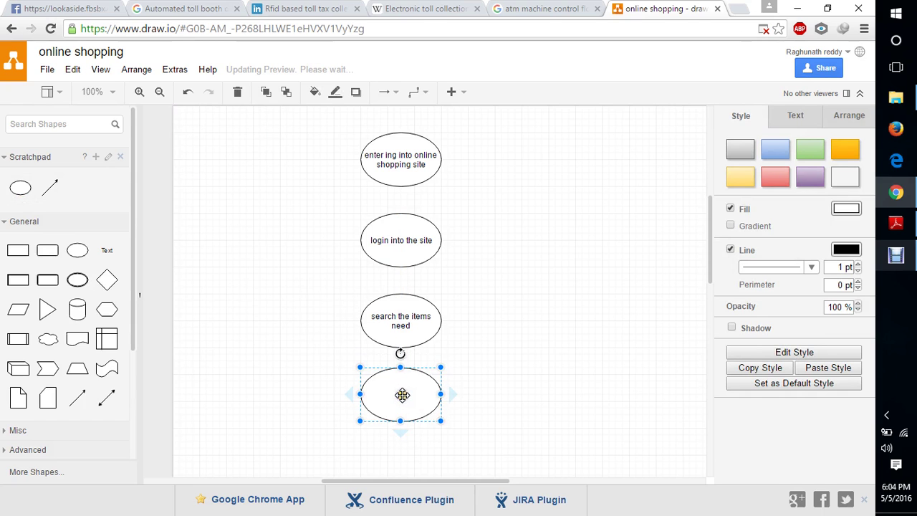
pyautogui.doubleClick(401, 394)
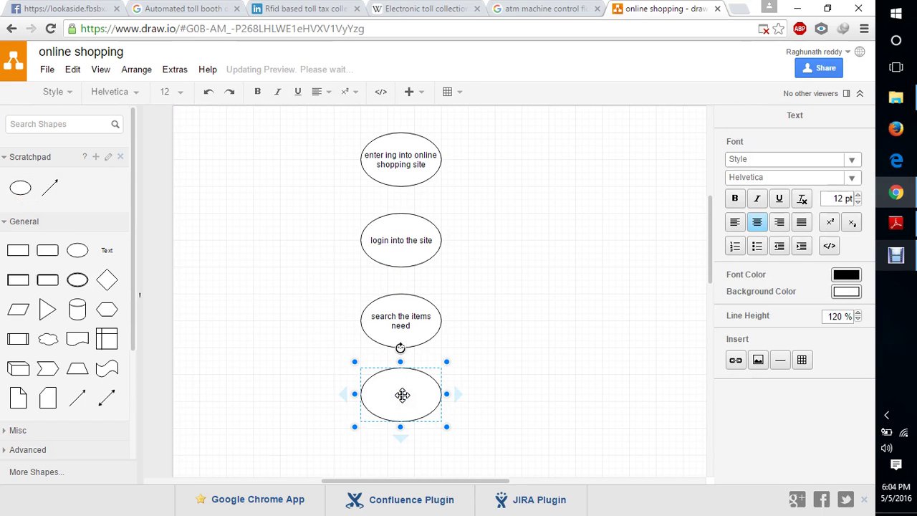
pyautogui.write('proceed to pay thre')
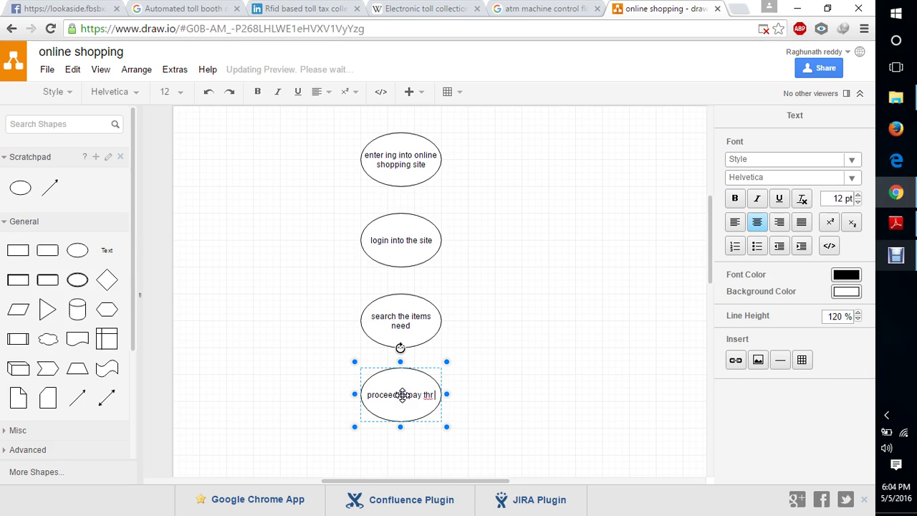
pyautogui.press('BackSpace')
pyautogui.press('BackSpace')
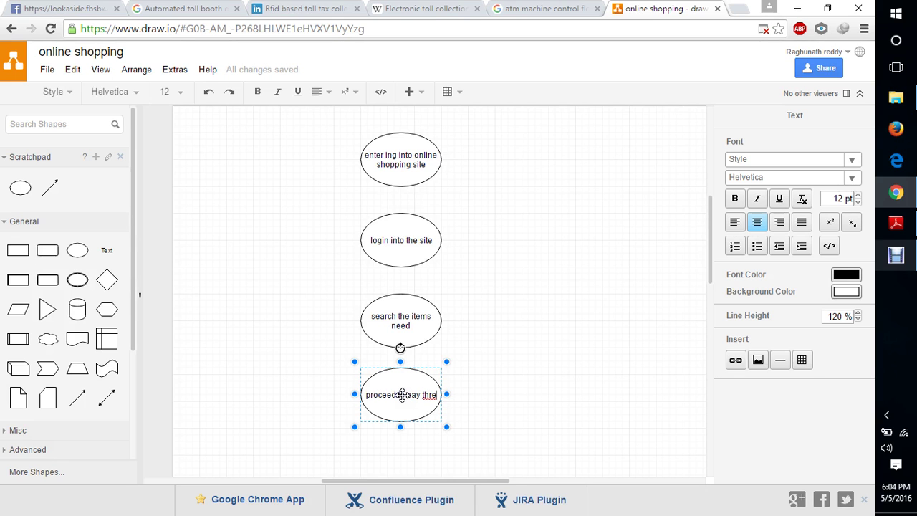
pyautogui.write('e')
pyautogui.write(' machine')
pyautogui.write('y')
pyautogui.click(476, 391)
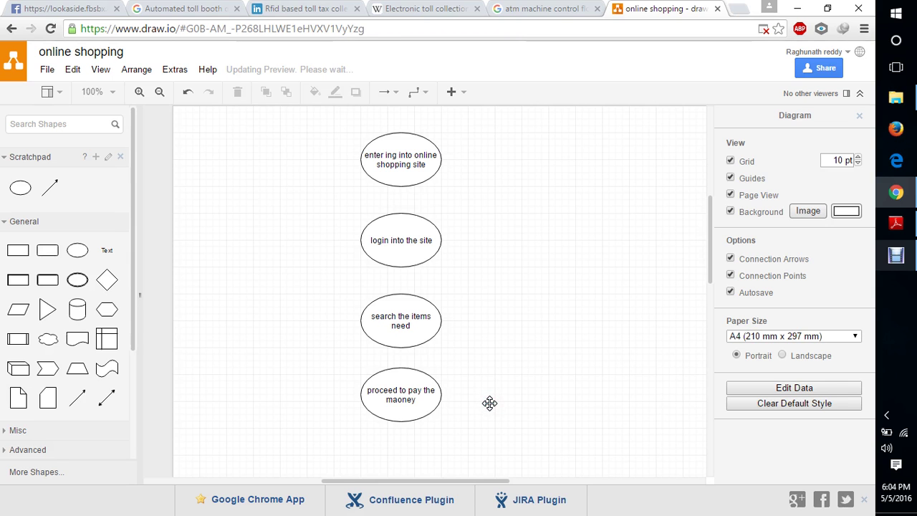
pyautogui.click(22, 199)
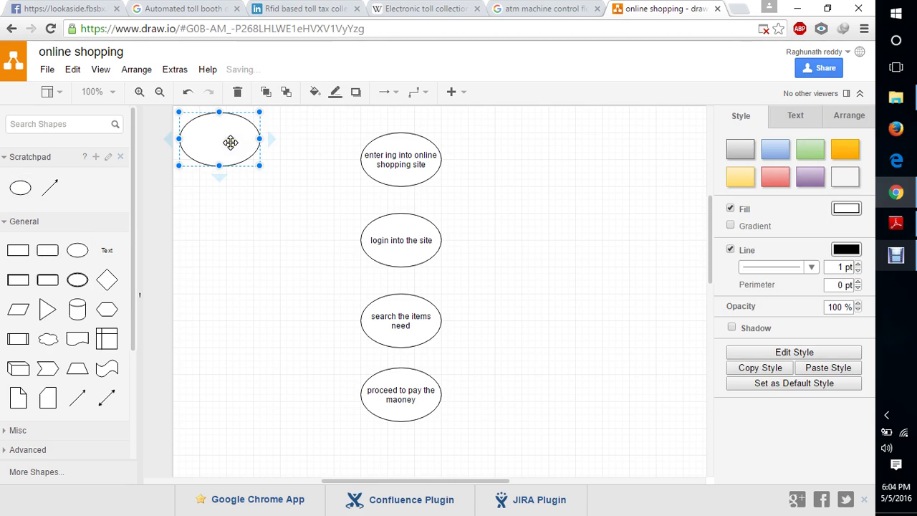
# Move the blank ellipse to the top right and correct the payment label to 'proceed to pay the money'
pyautogui.moveTo(230, 143); pyautogui.dragTo(587, 170)
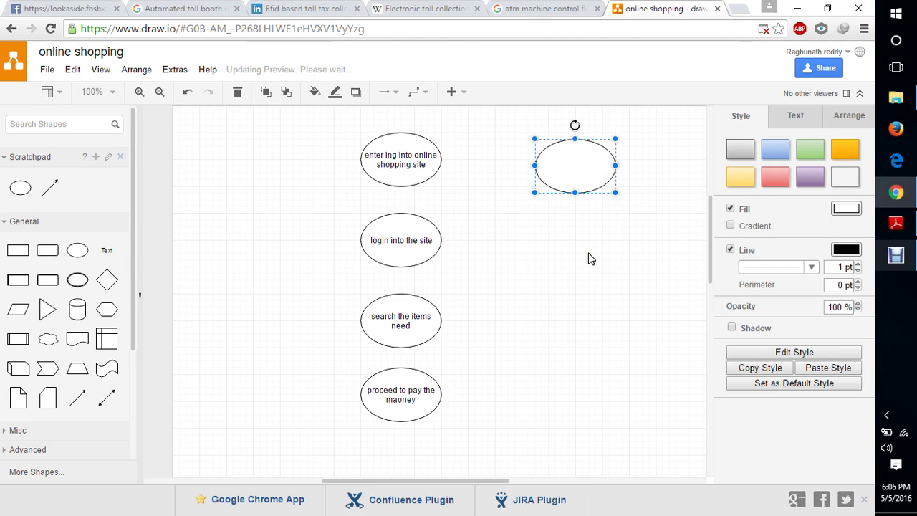
pyautogui.click(399, 398)
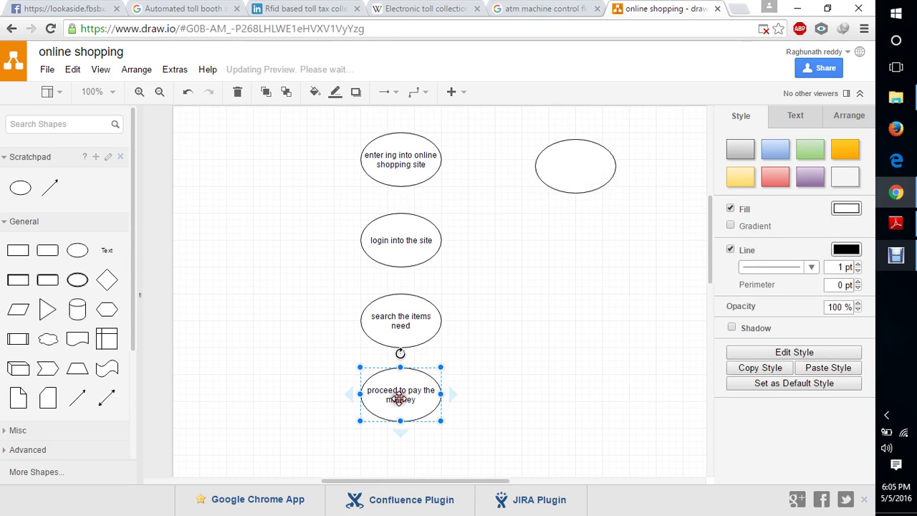
pyautogui.doubleClick(419, 401)
pyautogui.click(417, 402)
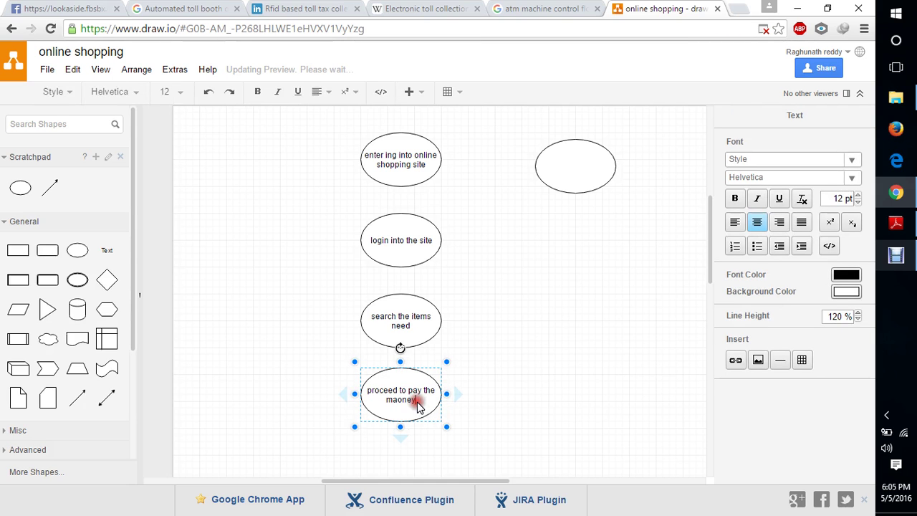
pyautogui.press('BackSpace')
pyautogui.press('BackSpace')
pyautogui.press('BackSpace')
pyautogui.press('BackSpace')
pyautogui.press('BackSpace')
pyautogui.write('oney')
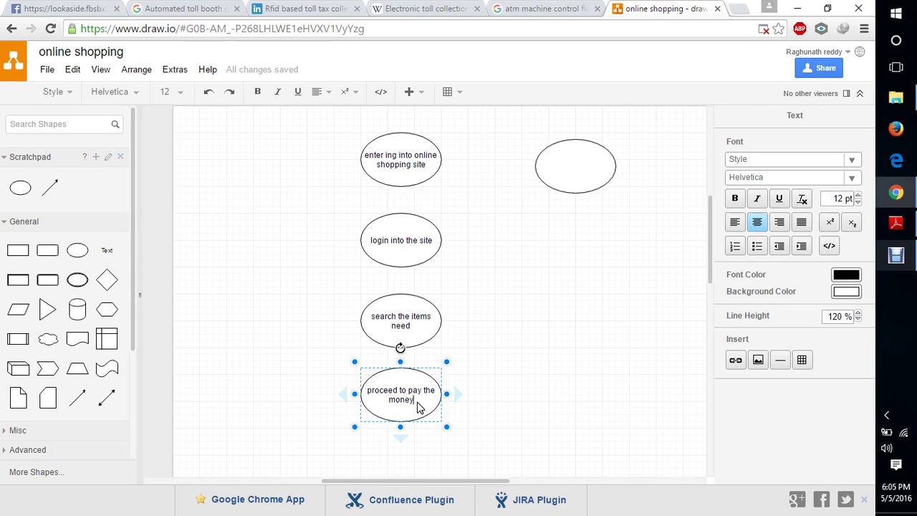
pyautogui.click(567, 184)
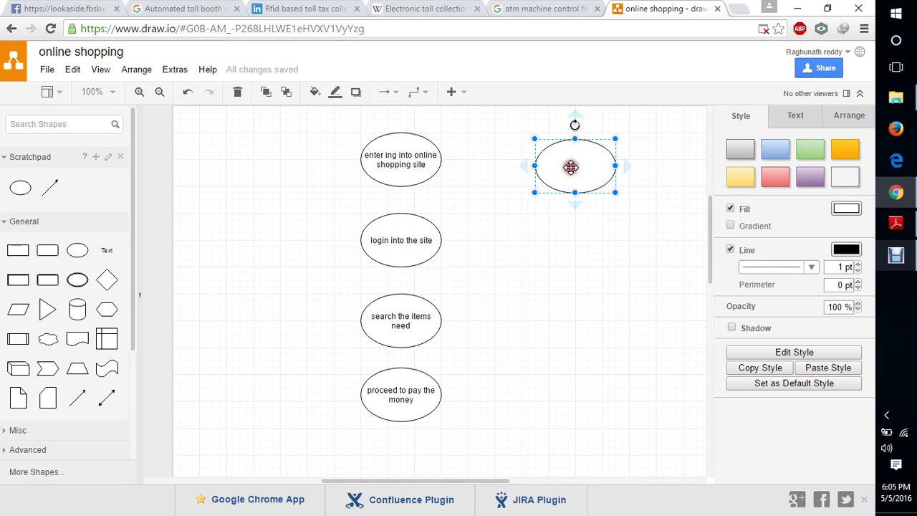
# Label the top-right ellipse 'item will be ordered', fixing the mistyped start
pyautogui.doubleClick(571, 166)
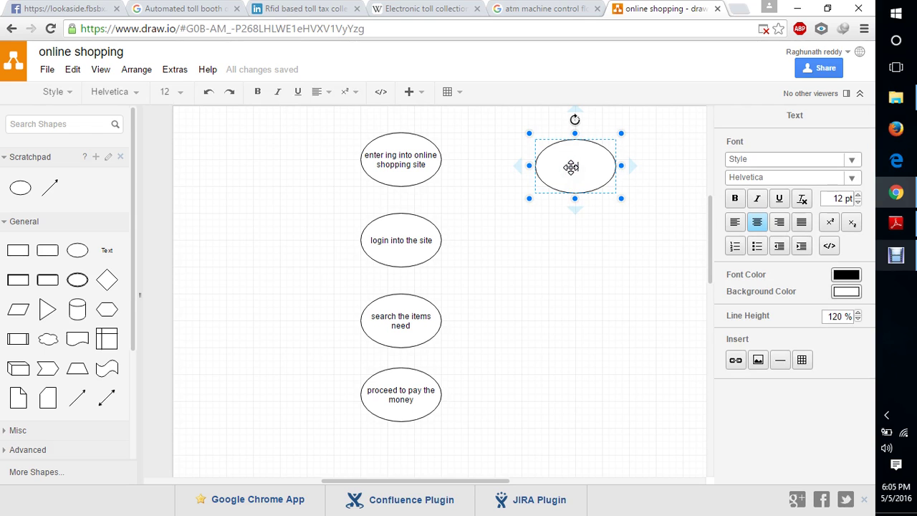
pyautogui.write('order will be')
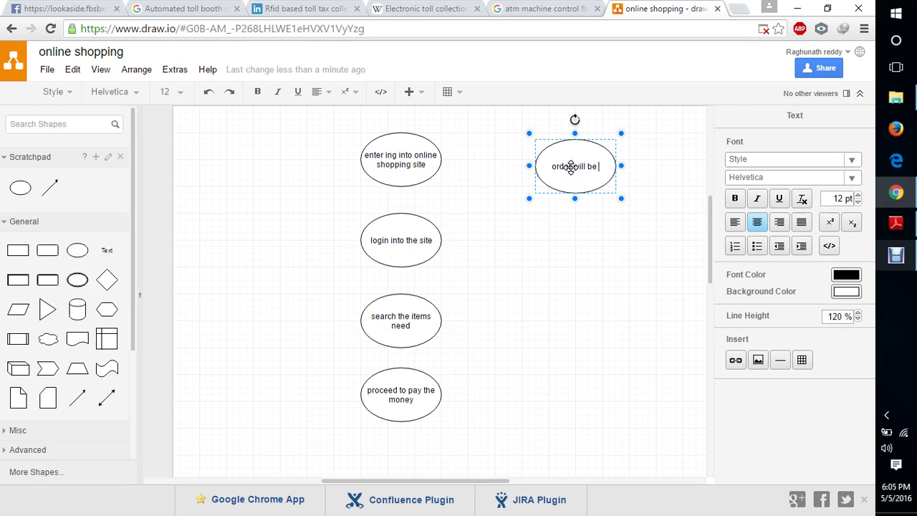
pyautogui.write(' order')
pyautogui.press('BackSpace')
pyautogui.press('BackSpace')
pyautogui.write('item')
pyautogui.write('ed')
pyautogui.click(573, 237)
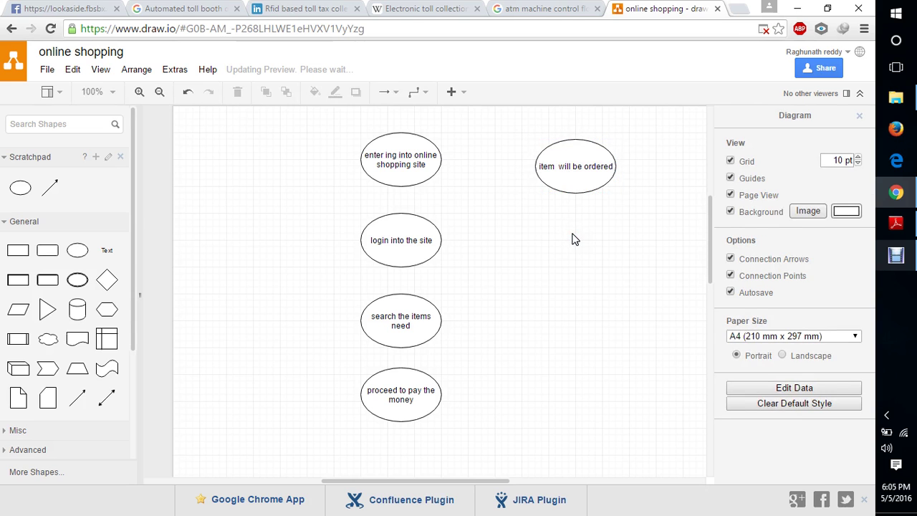
# Place a sixth ellipse below 'item will be ordered' and label it 'logout'
pyautogui.click(20, 187)
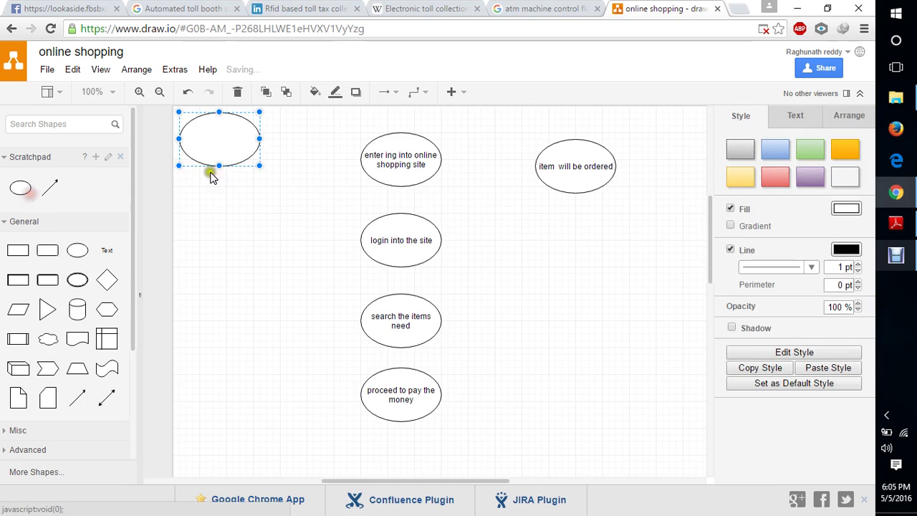
pyautogui.moveTo(221, 141); pyautogui.dragTo(585, 253)
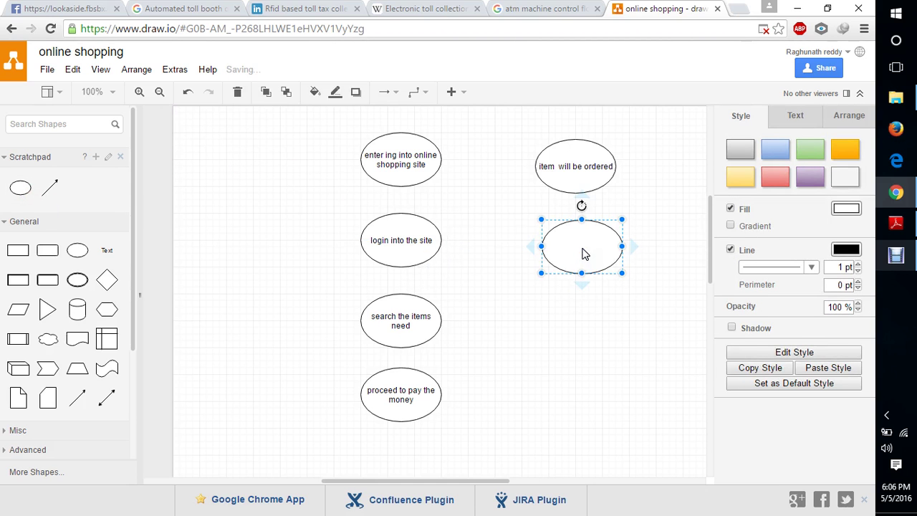
pyautogui.doubleClick(581, 248)
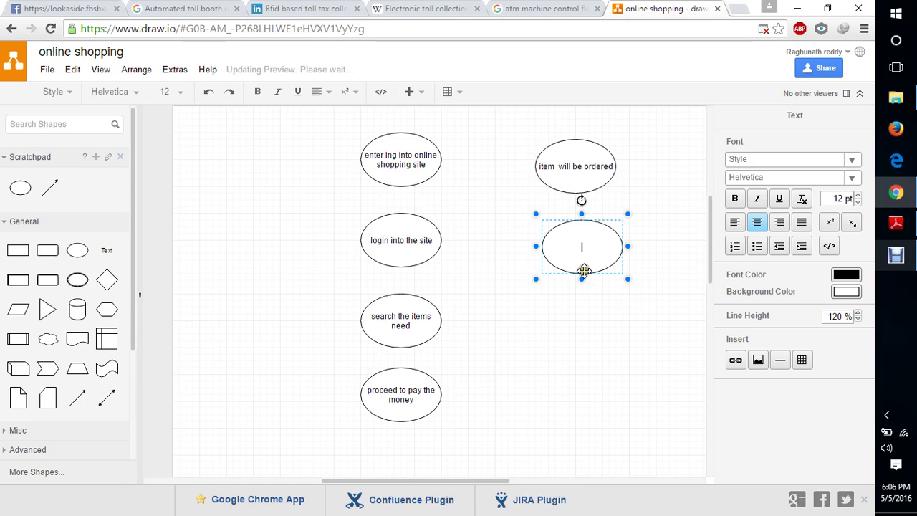
pyautogui.click(598, 332)
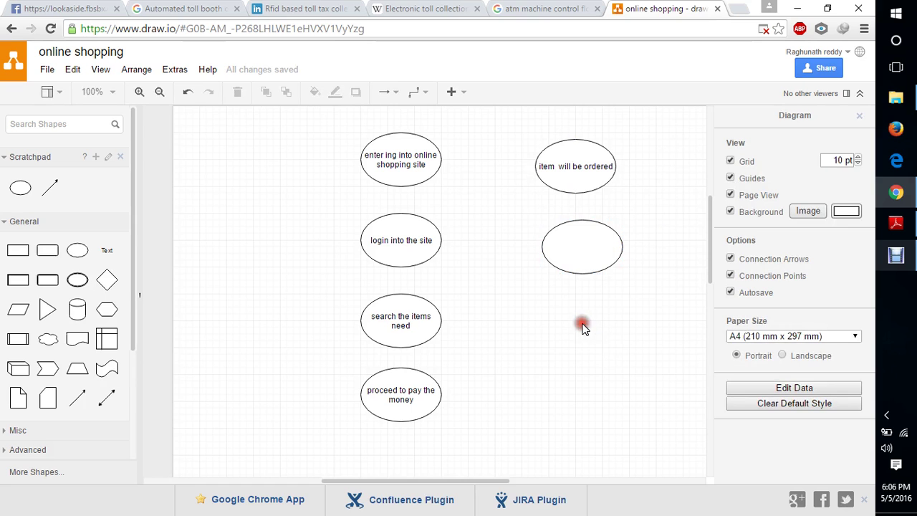
pyautogui.click(586, 255)
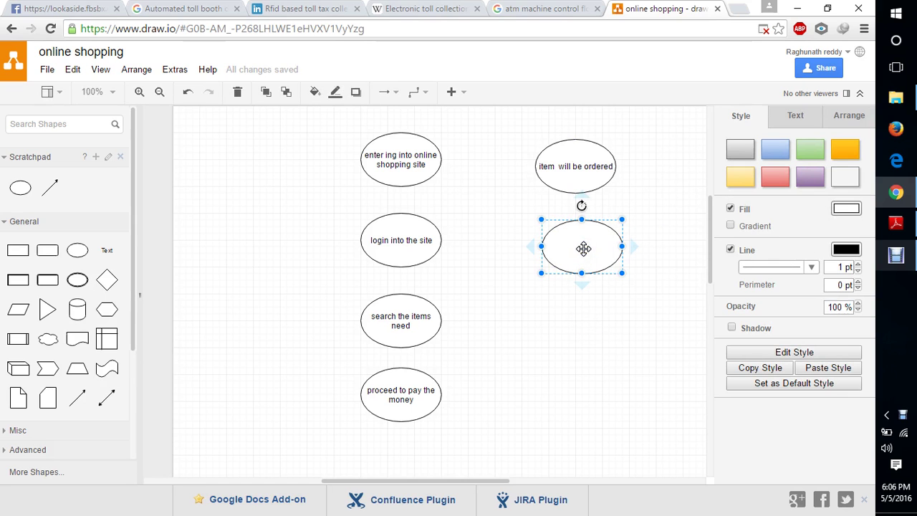
pyautogui.doubleClick(583, 249)
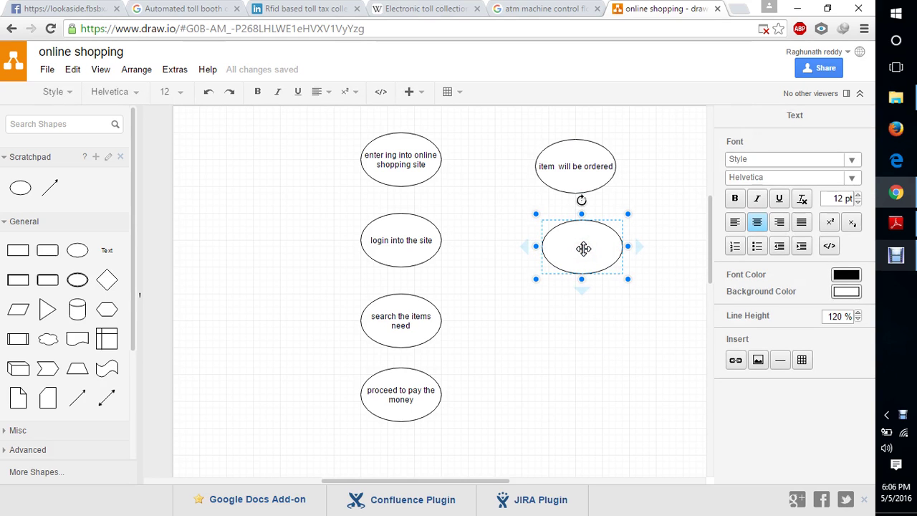
pyautogui.write('logo')
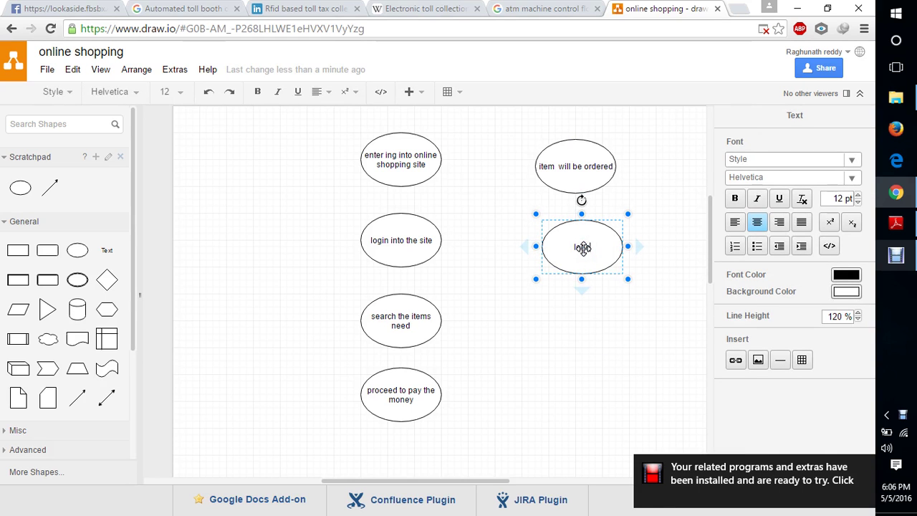
pyautogui.write('ut')
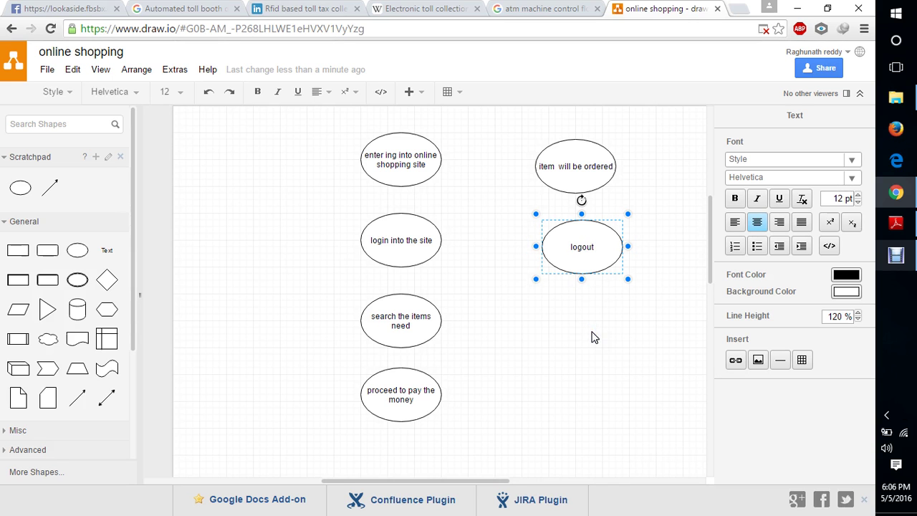
pyautogui.click(592, 335)
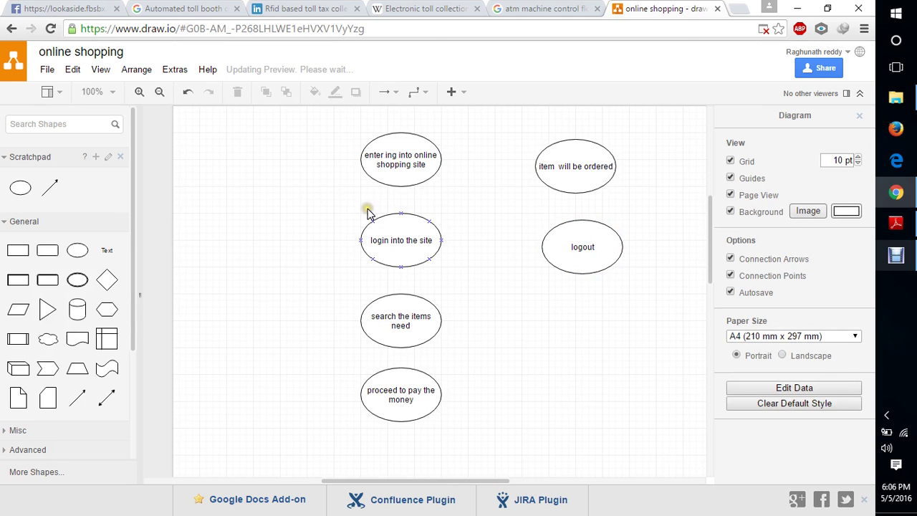
pyautogui.click(384, 91)
pyautogui.click(384, 118)
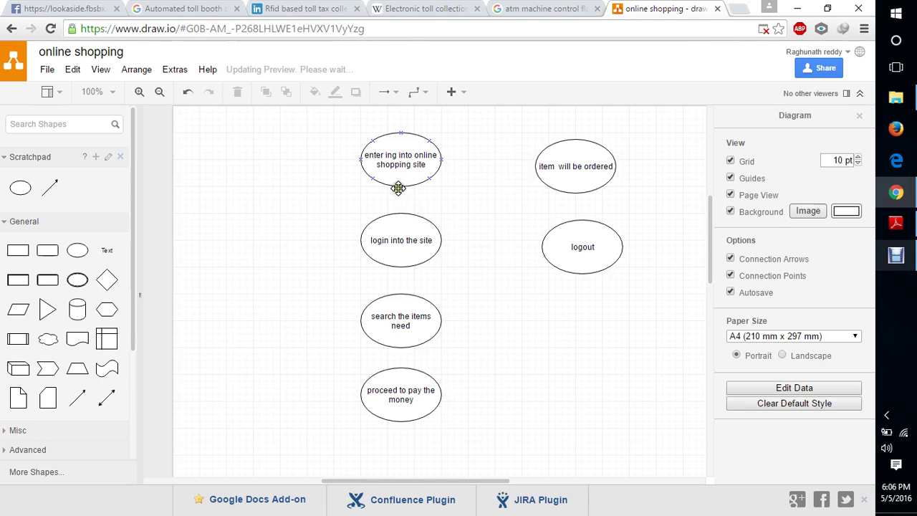
pyautogui.moveTo(403, 207)
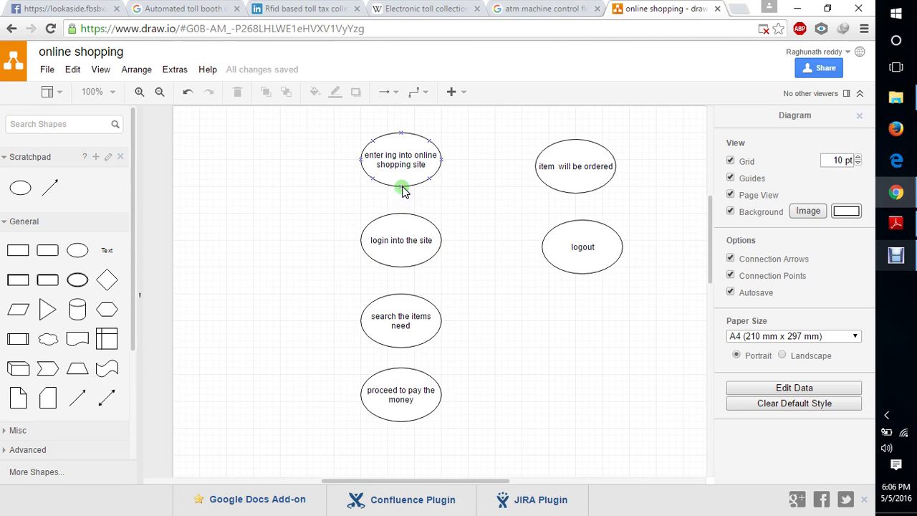
pyautogui.click(402, 188)
pyautogui.click(426, 205)
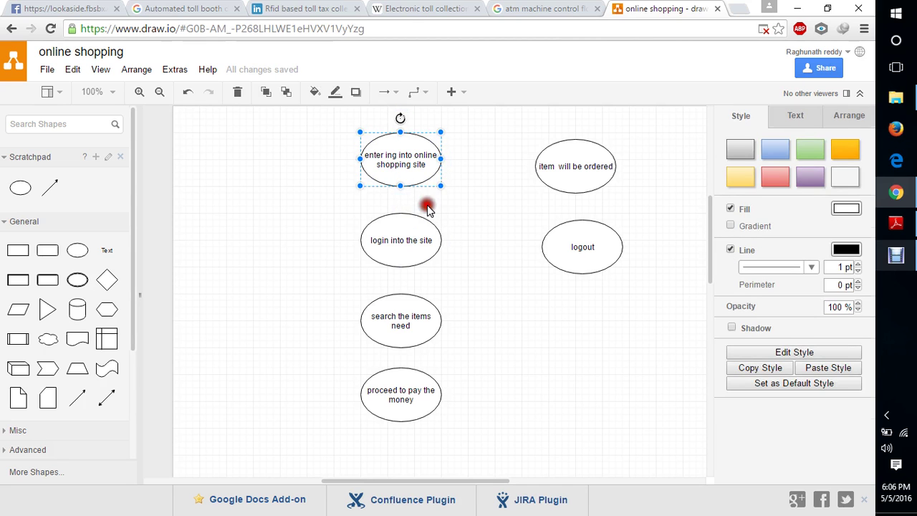
pyautogui.click(398, 190)
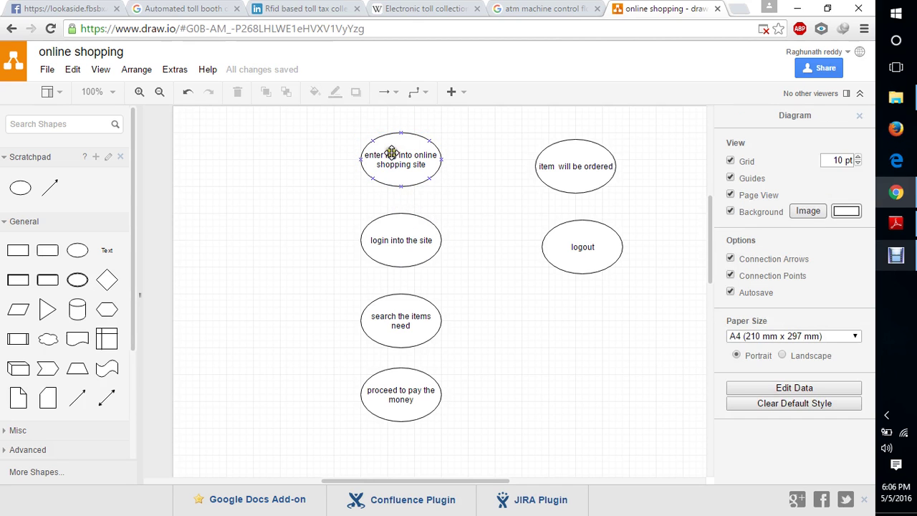
pyautogui.moveTo(400, 188)
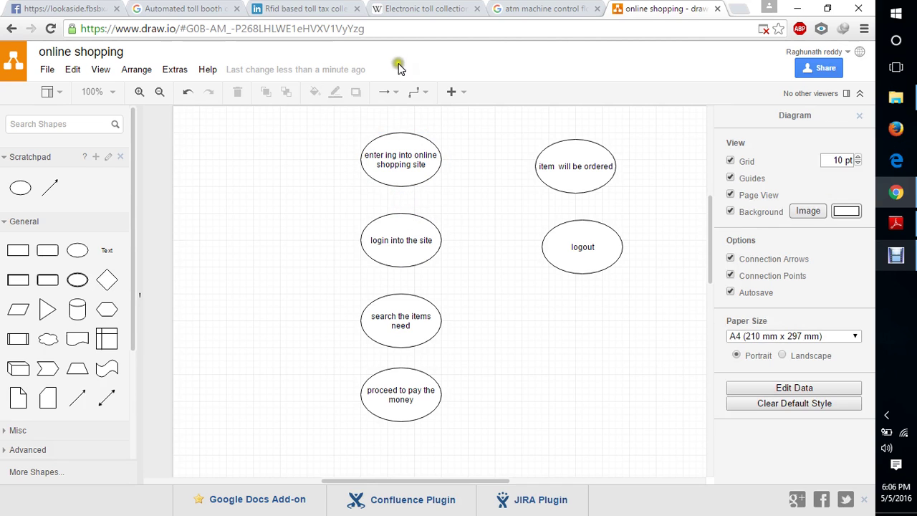
pyautogui.click(389, 92)
pyautogui.click(387, 122)
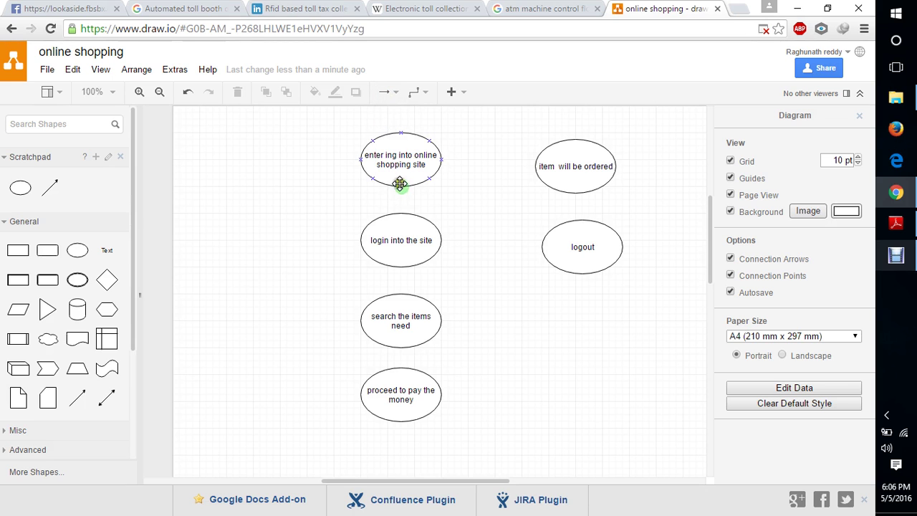
# Draw arrows from the entering-site ellipse to login, and from login to search
pyautogui.moveTo(401, 185); pyautogui.dragTo(402, 249)
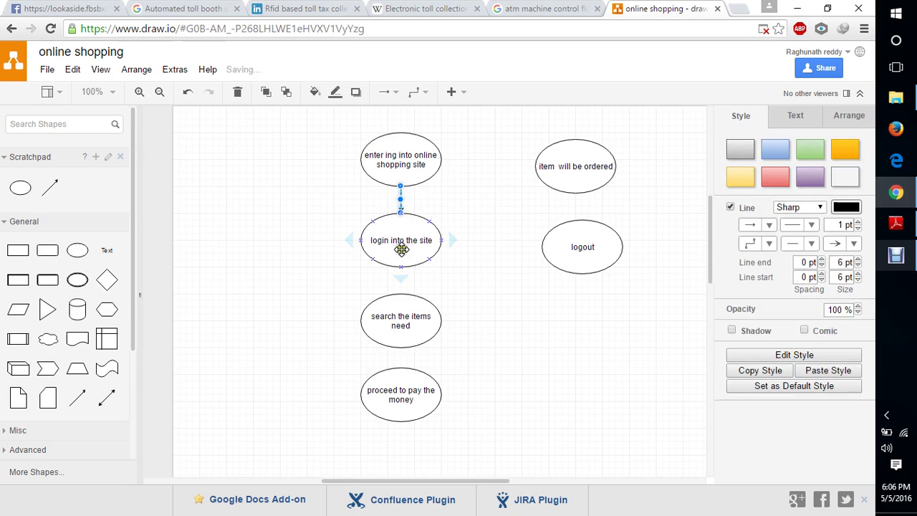
pyautogui.click(401, 294)
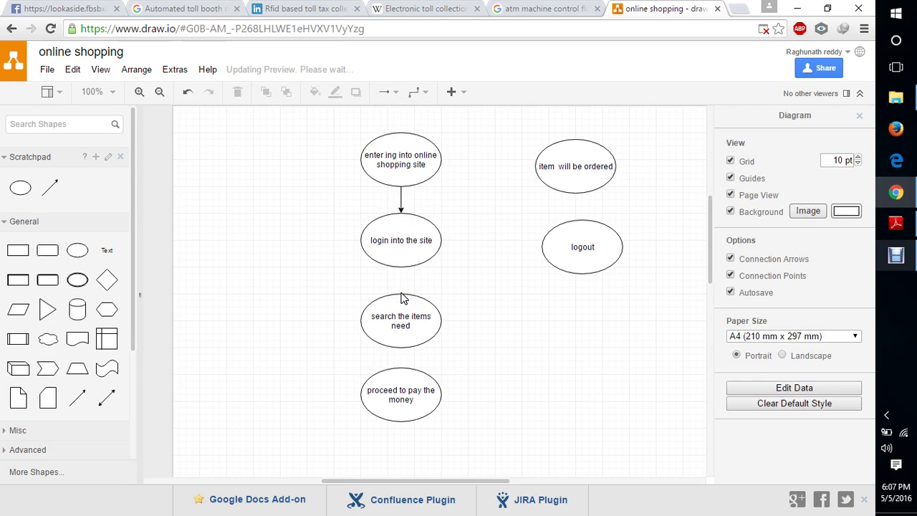
pyautogui.click(399, 267)
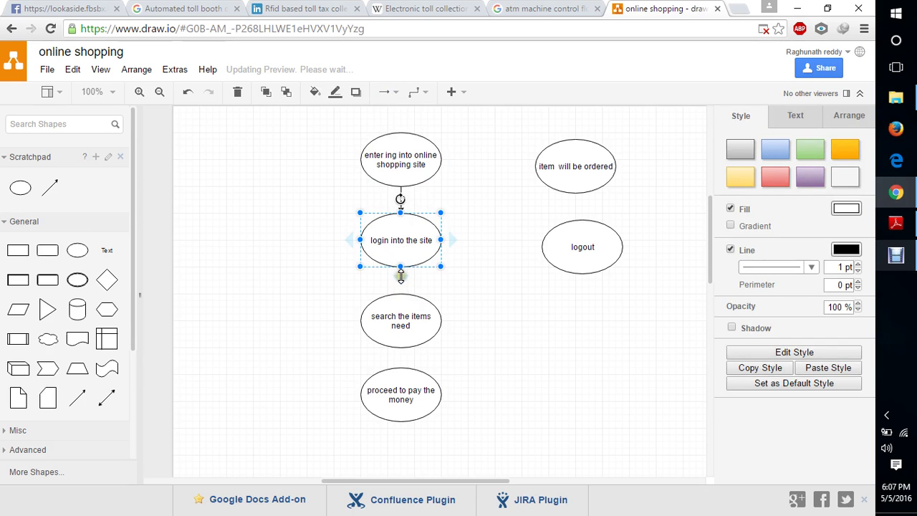
pyautogui.moveTo(403, 282)
pyautogui.mouseDown()
pyautogui.moveTo(399, 269)
pyautogui.moveTo(400, 293)
pyautogui.mouseUp()
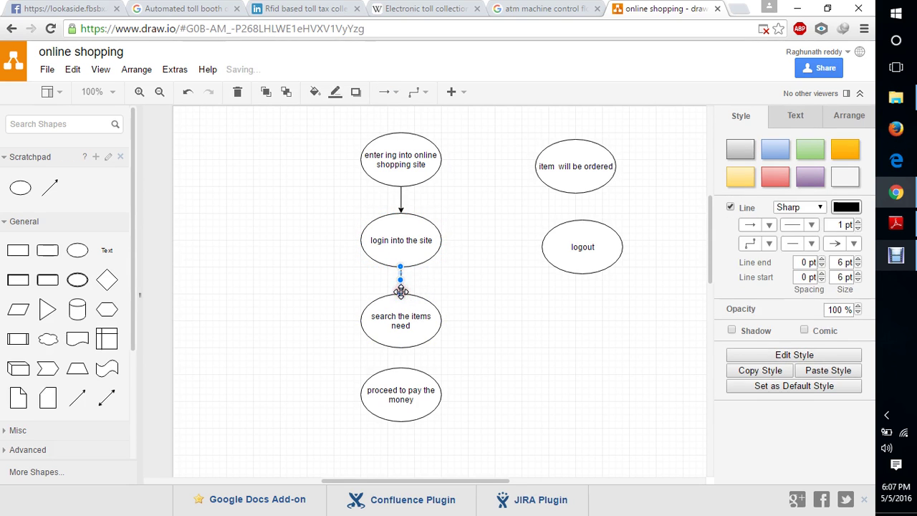
pyautogui.click(401, 353)
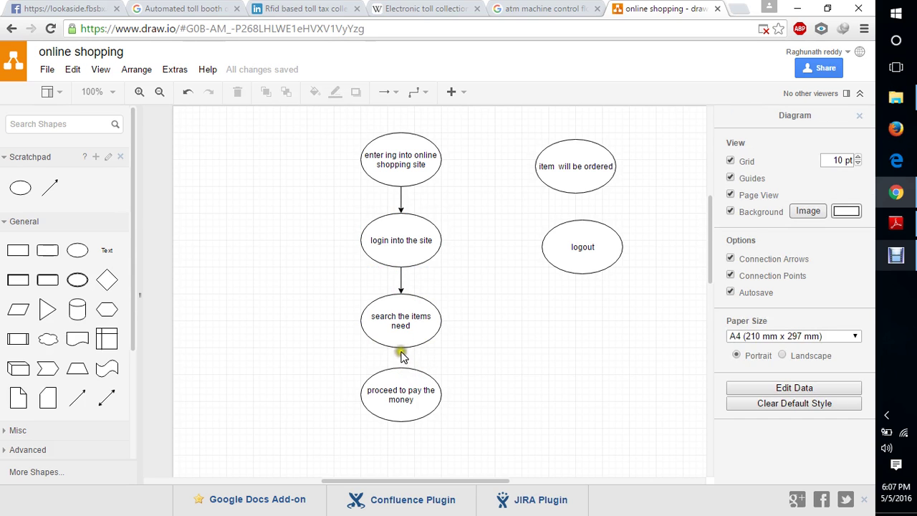
# Connect 'search the items need' to 'proceed to pay the money' with an arrow
pyautogui.click(403, 351)
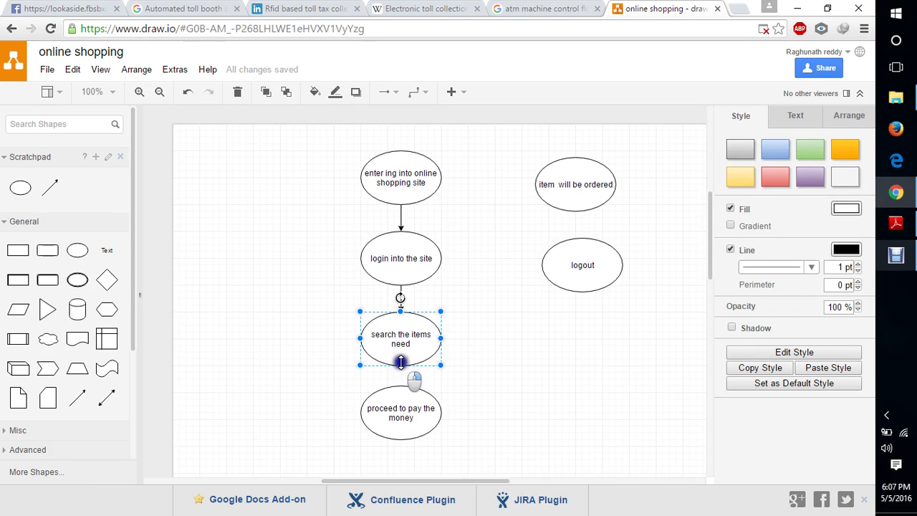
pyautogui.moveTo(401, 357); pyautogui.dragTo(403, 380)
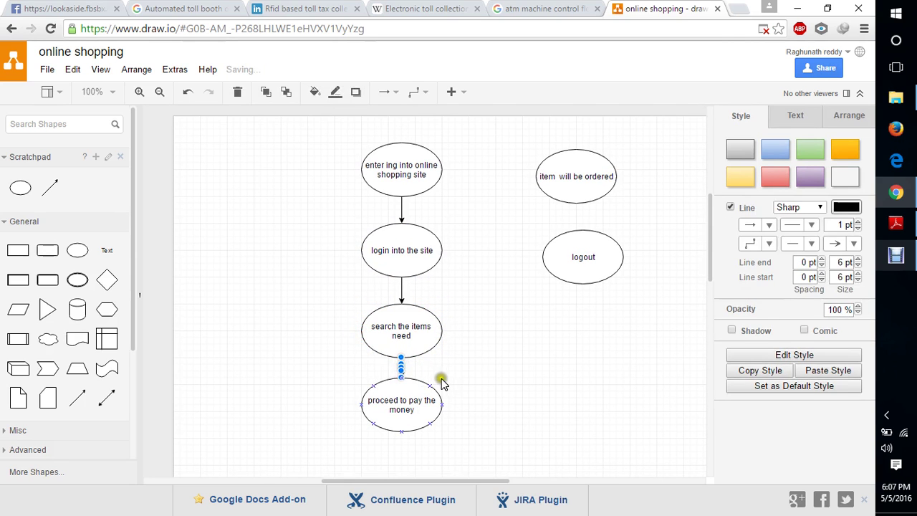
pyautogui.click(442, 382)
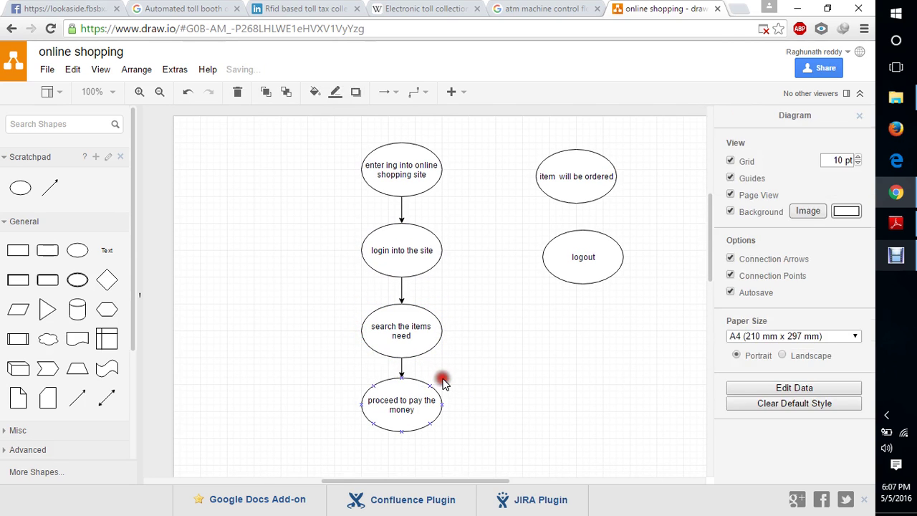
# Adjust the connector around the 'proceed to pay the money' ellipse
pyautogui.click(401, 432)
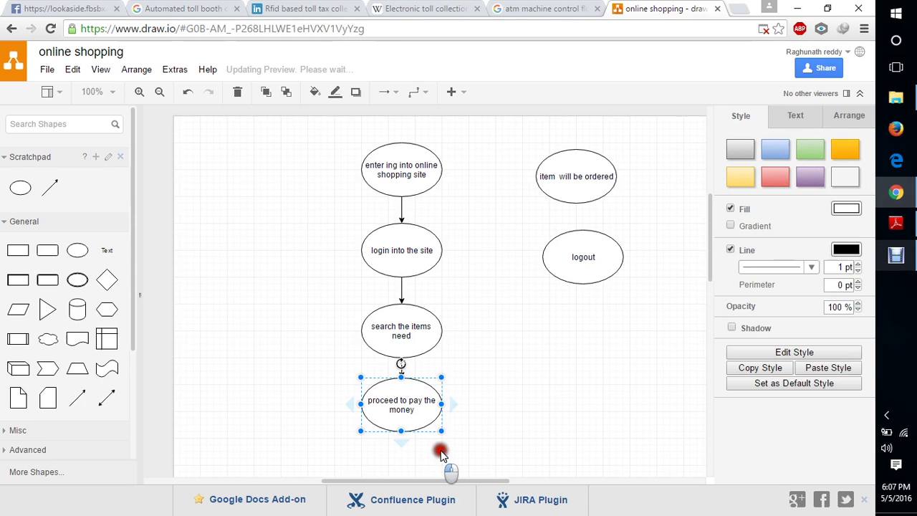
pyautogui.click(537, 432)
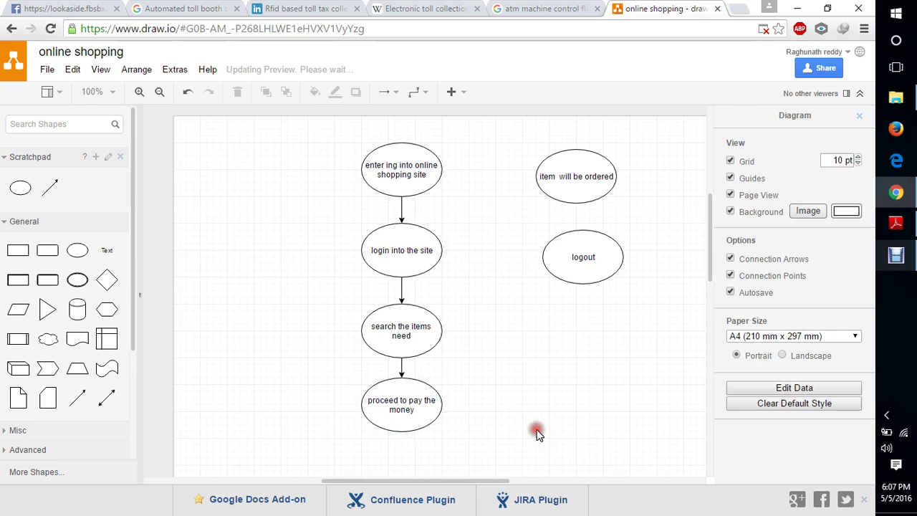
pyautogui.click(402, 434)
pyautogui.moveTo(430, 445); pyautogui.dragTo(528, 433)
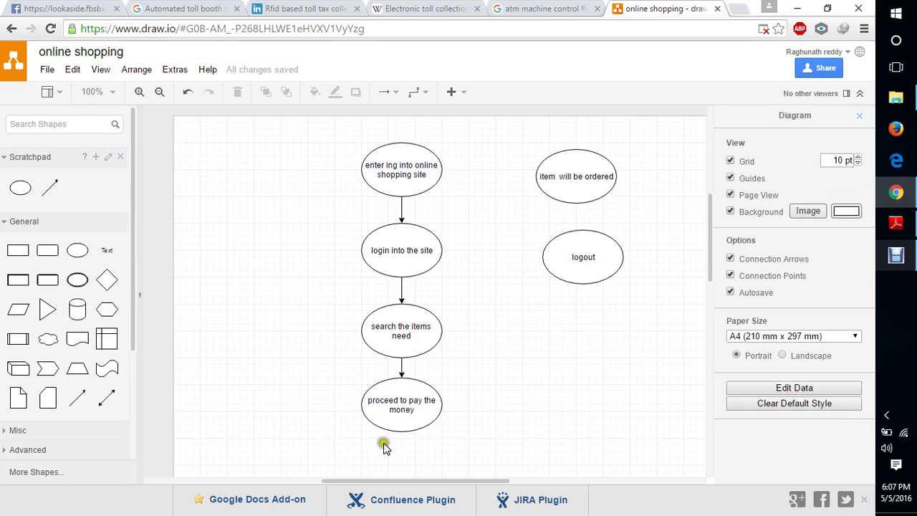
pyautogui.moveTo(405, 452); pyautogui.dragTo(458, 452)
pyautogui.click(404, 436)
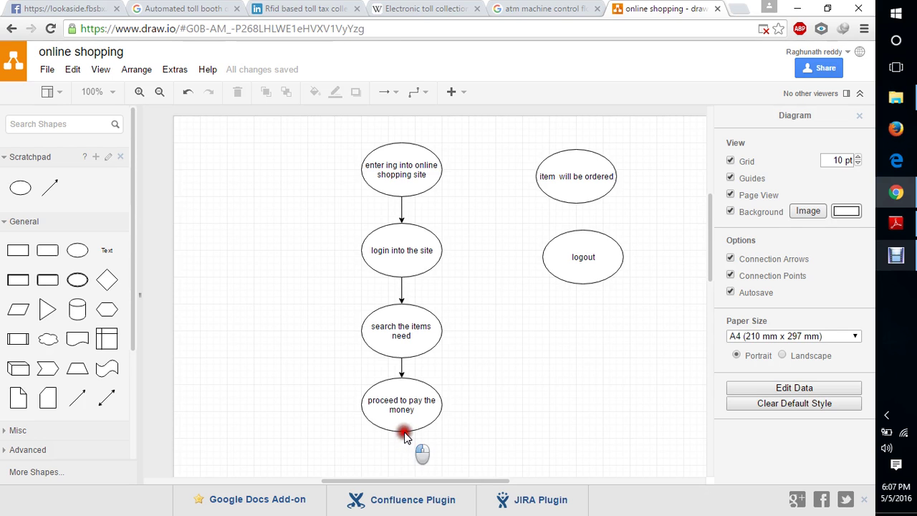
pyautogui.moveTo(408, 455); pyautogui.dragTo(405, 450)
# Set the connector waypoint style to Straight
pyautogui.click(385, 92)
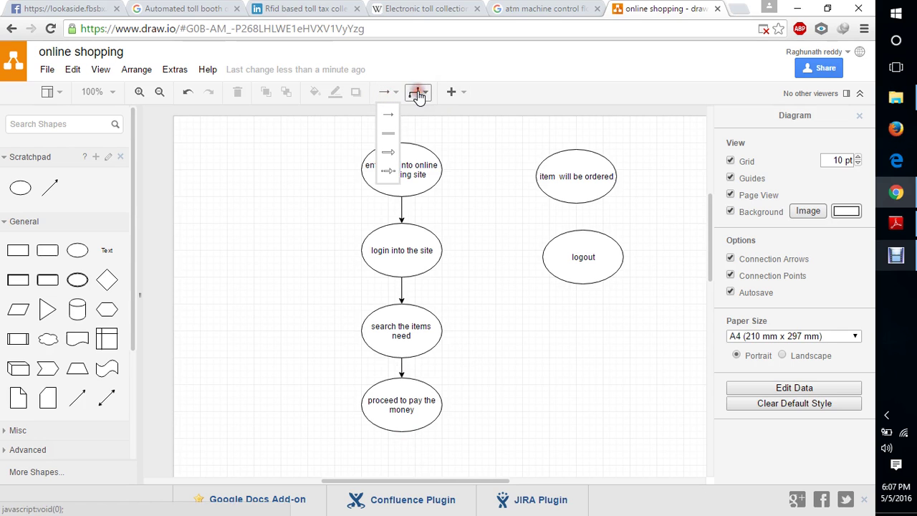
pyautogui.click(423, 93)
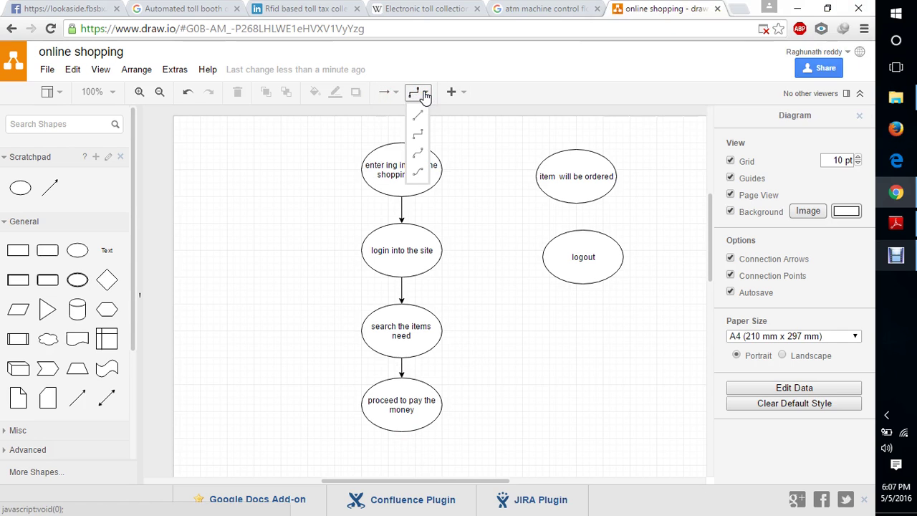
pyautogui.click(419, 116)
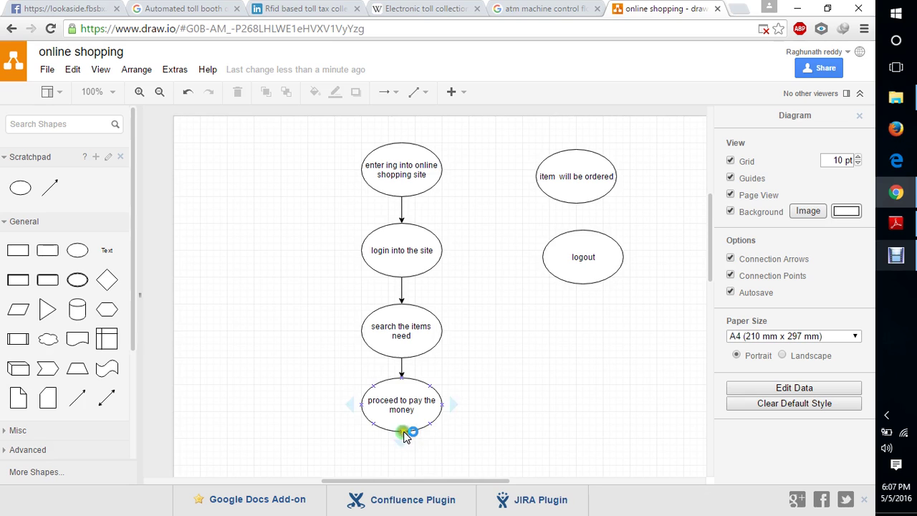
# Extend an arrow down from 'proceed to pay the money' into empty space, then switch to Debut Video Capture
pyautogui.moveTo(408, 443)
pyautogui.mouseDown()
pyautogui.moveTo(446, 434)
pyautogui.moveTo(395, 485)
pyautogui.moveTo(401, 434)
pyautogui.moveTo(439, 439)
pyautogui.moveTo(395, 443)
pyautogui.moveTo(401, 452)
pyautogui.moveTo(409, 443)
pyautogui.mouseUp()
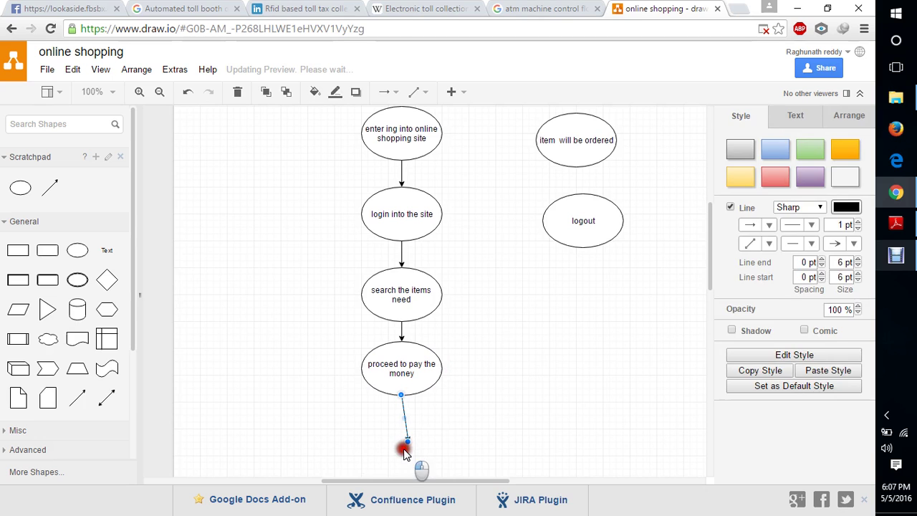
pyautogui.click(414, 448)
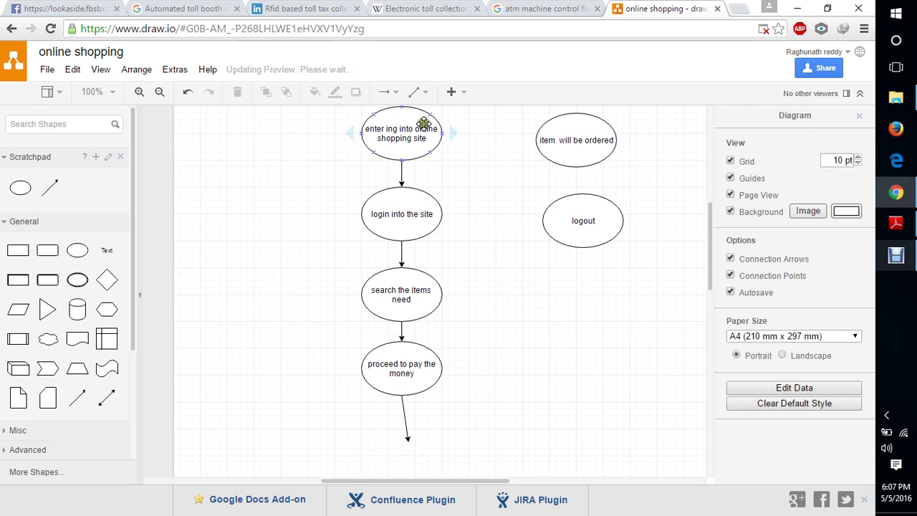
pyautogui.click(396, 97)
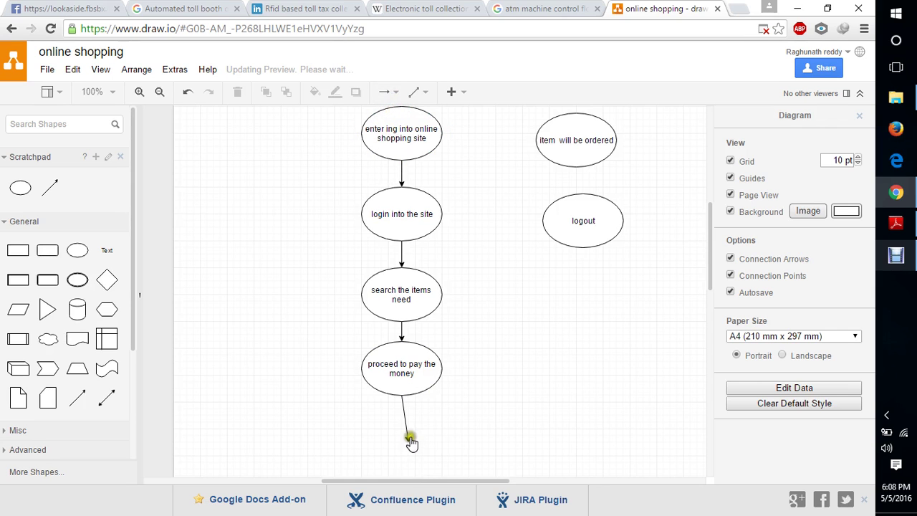
pyautogui.moveTo(412, 442)
pyautogui.mouseDown()
pyautogui.moveTo(469, 432)
pyautogui.moveTo(394, 439)
pyautogui.moveTo(425, 446)
pyautogui.moveTo(407, 440)
pyautogui.mouseUp()
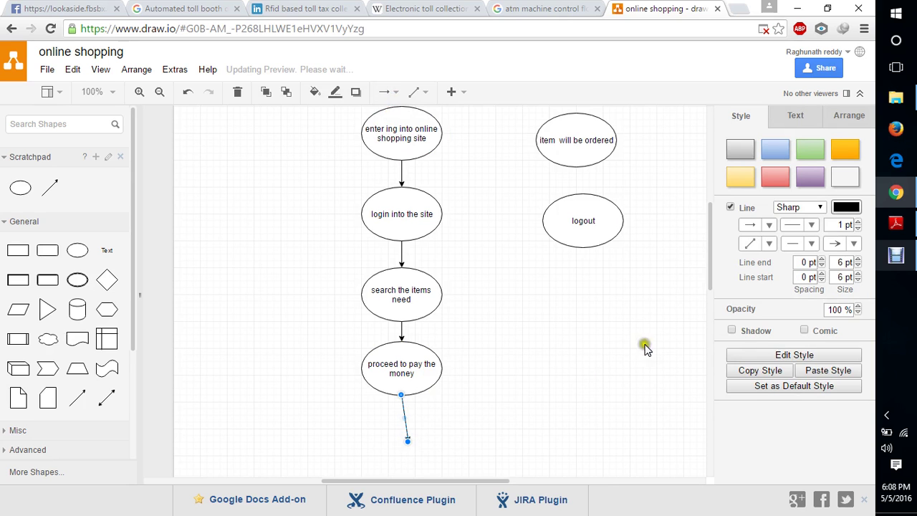
pyautogui.click(895, 257)
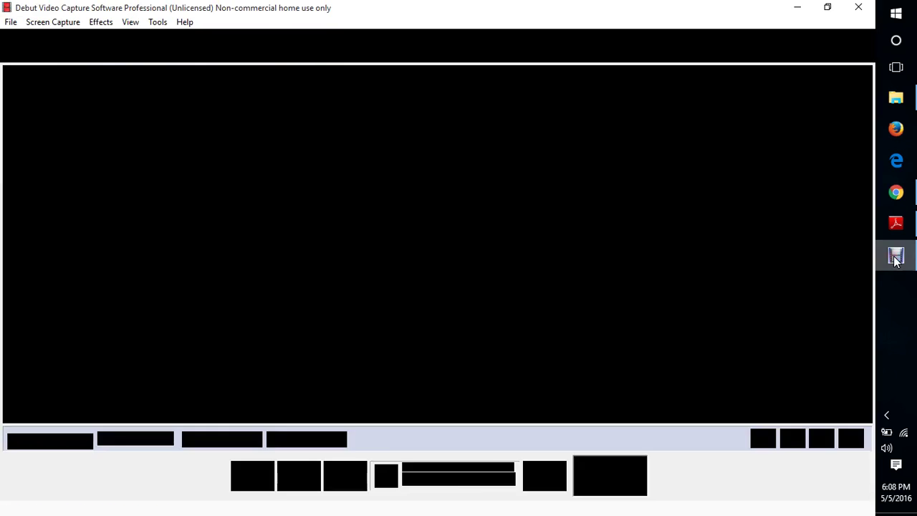